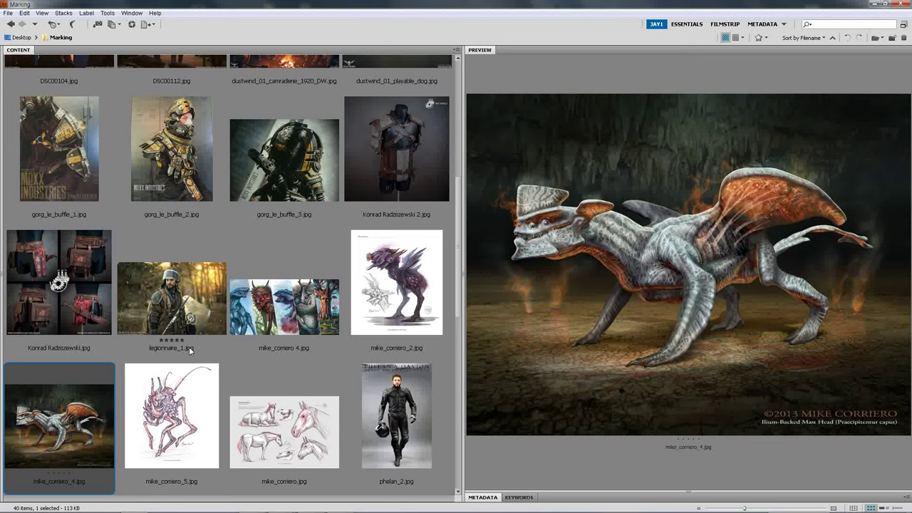
Preview legionnaire_1.jpg and gorg_le_buffe_2.jpg, the Moxx Industries image
left_click(176, 301)
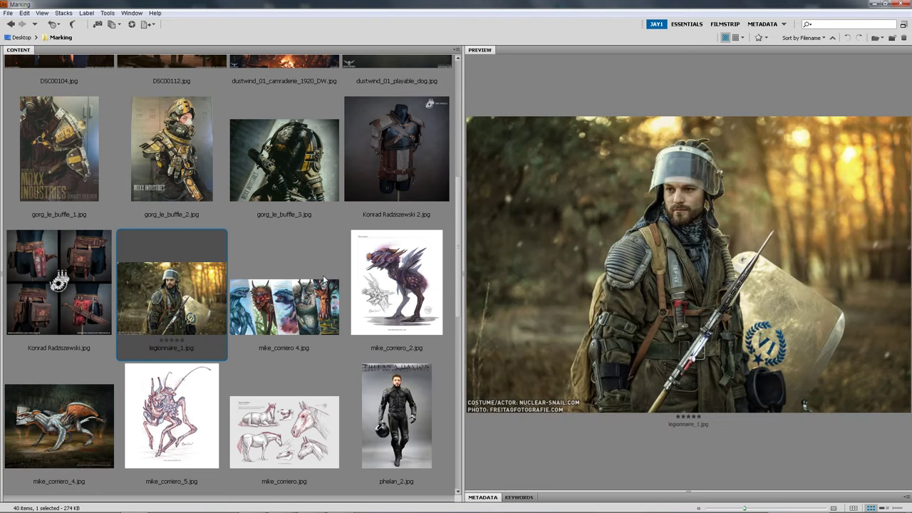
left_click(191, 162)
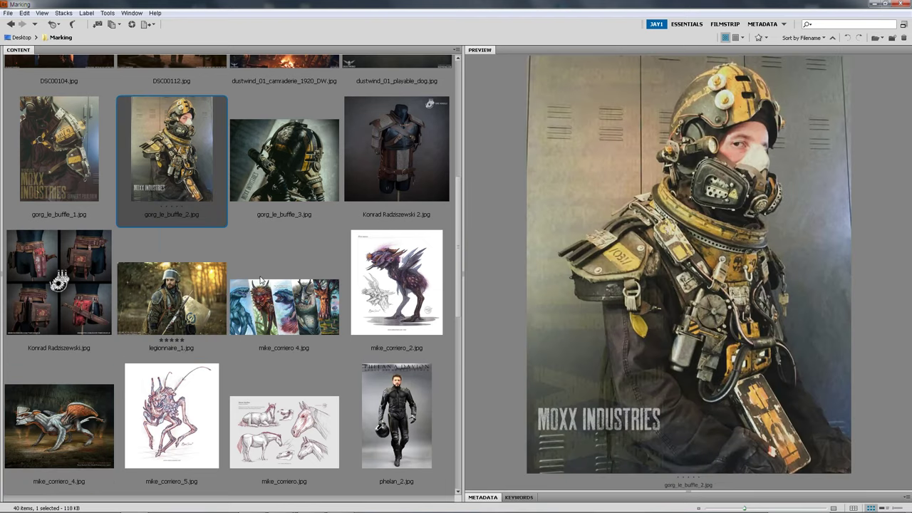
scroll(263, 282, "down", 5)
scroll(284, 230, "up", 2)
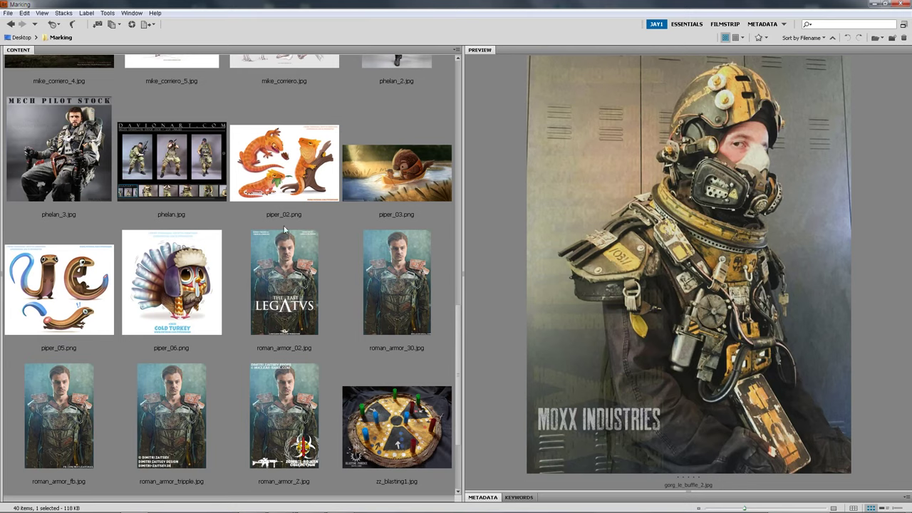
Preview the piper_02.png lizards artwork, then phelan_3.jpg, the Mech Pilot Stock photo
left_click(285, 214)
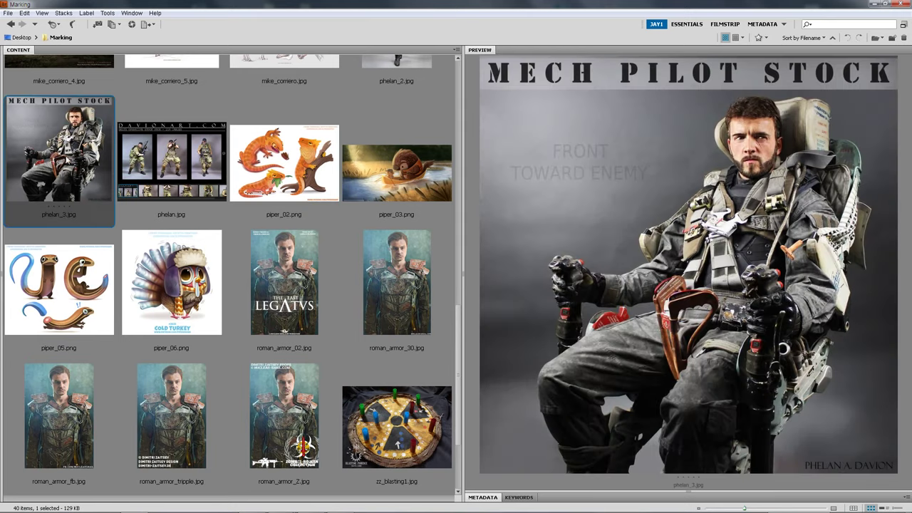
left_click(61, 160)
scroll(201, 280, "down", 1)
scroll(201, 278, "up", 6)
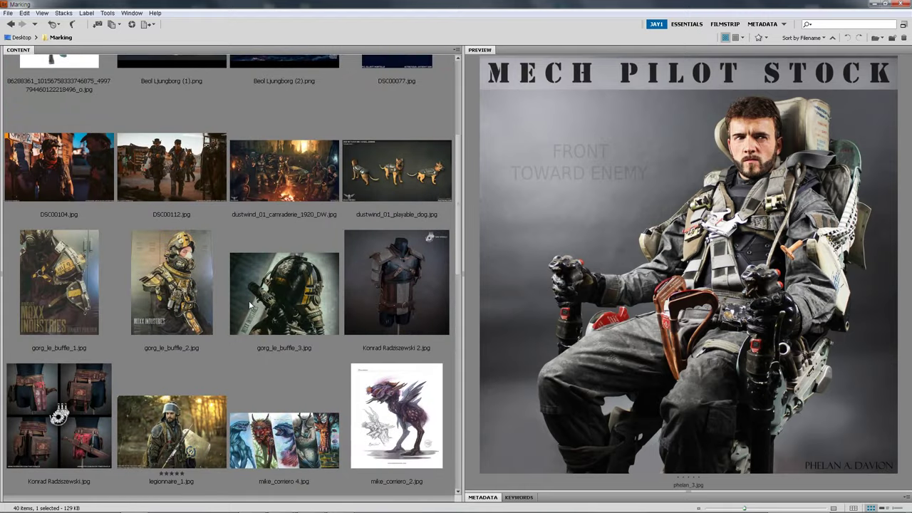
scroll(260, 308, "down", 2)
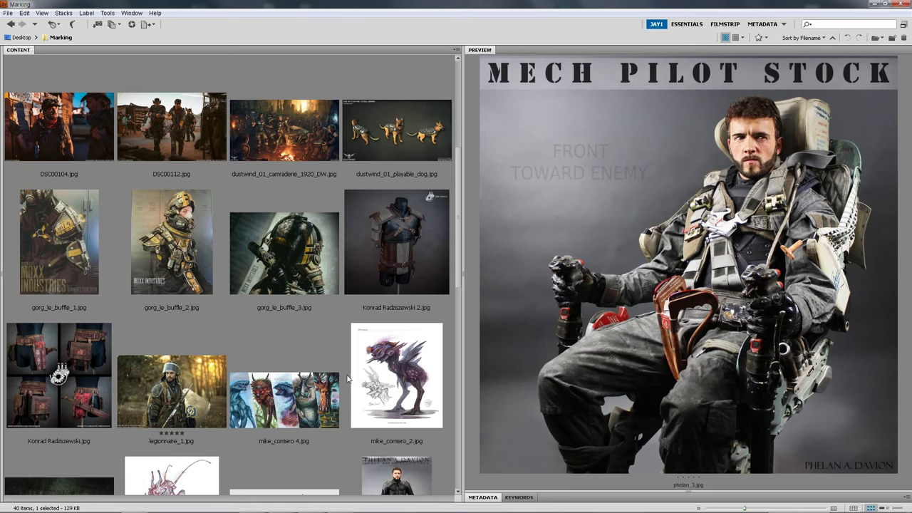
Preview mike_corriero_2.jpg and Konrad Radziszewski 2.jpg, then return to legionnaire_1.jpg
left_click(387, 367)
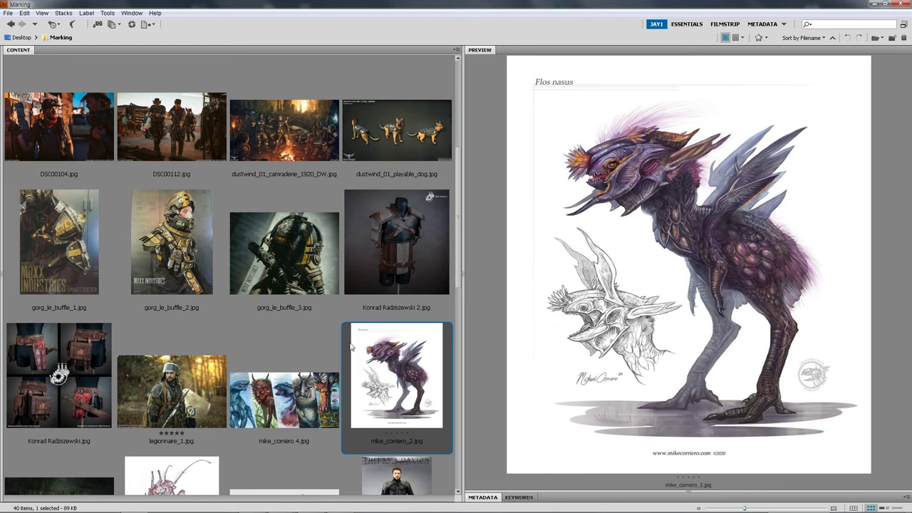
left_click(388, 253)
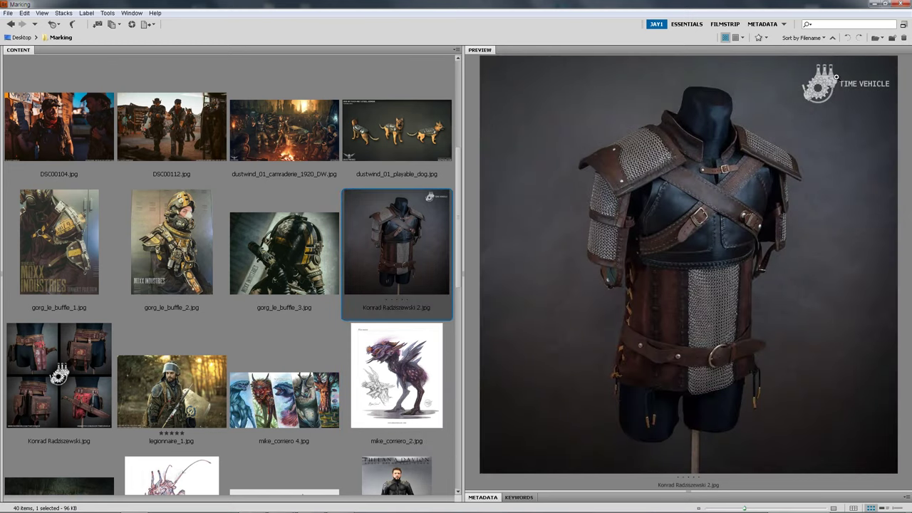
left_click(183, 386)
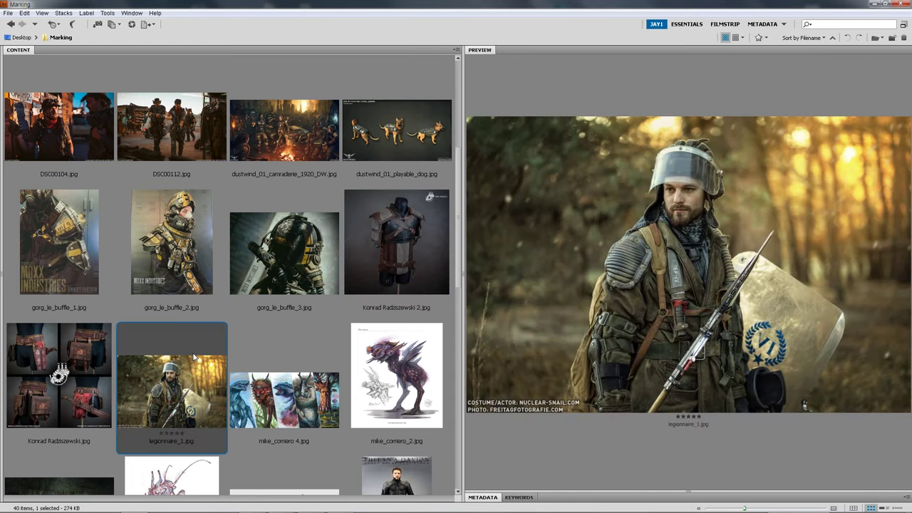
scroll(196, 358, "down", 1)
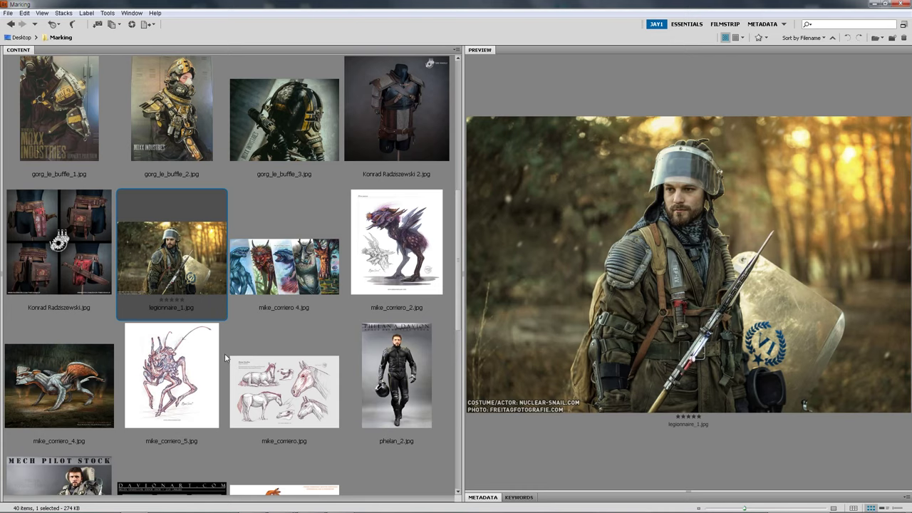
scroll(255, 395, "up", 3)
scroll(235, 396, "down", 1)
scroll(256, 395, "down", 2)
Preview the mike_corriero_4.jpg creature painting and the piper_02.png lizards artwork
left_click(79, 390)
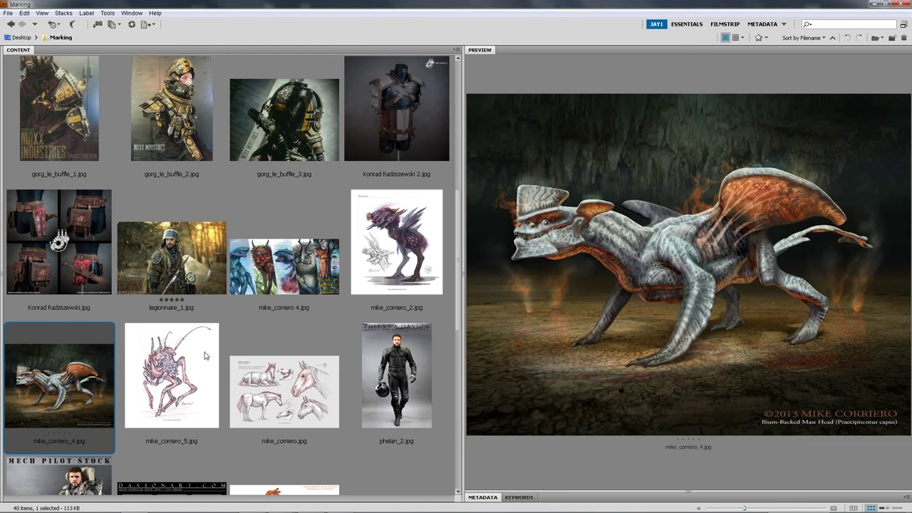
scroll(205, 355, "down", 1)
left_click(283, 356)
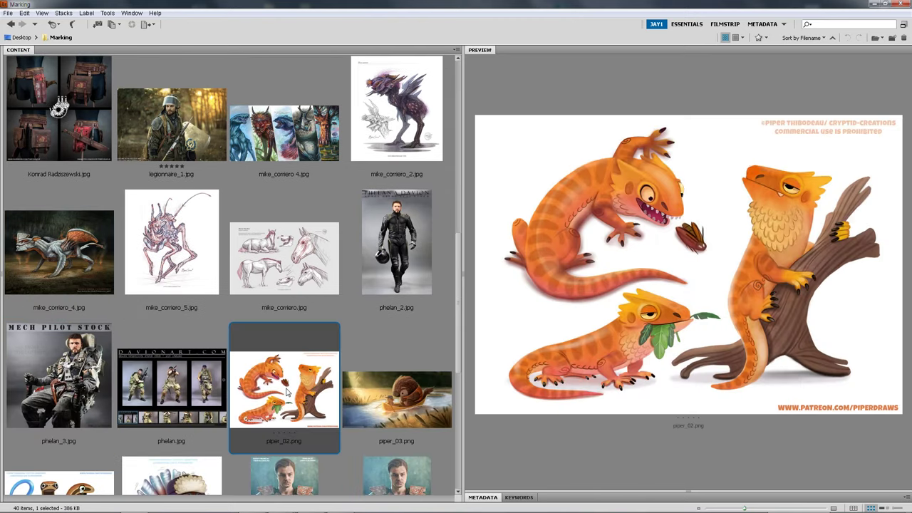
scroll(340, 305, "down", 3)
scroll(339, 305, "up", 4)
scroll(339, 305, "down", 4)
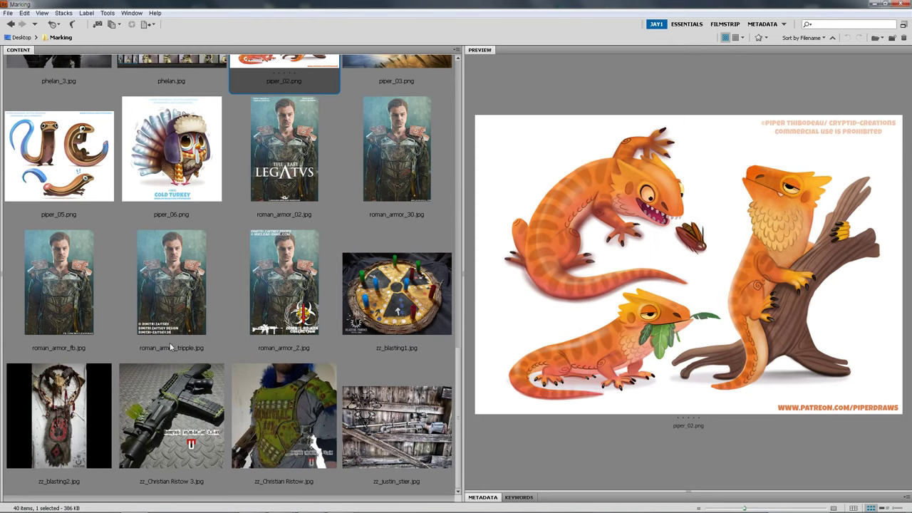
scroll(192, 306, "up", 1)
scroll(307, 325, "up", 7)
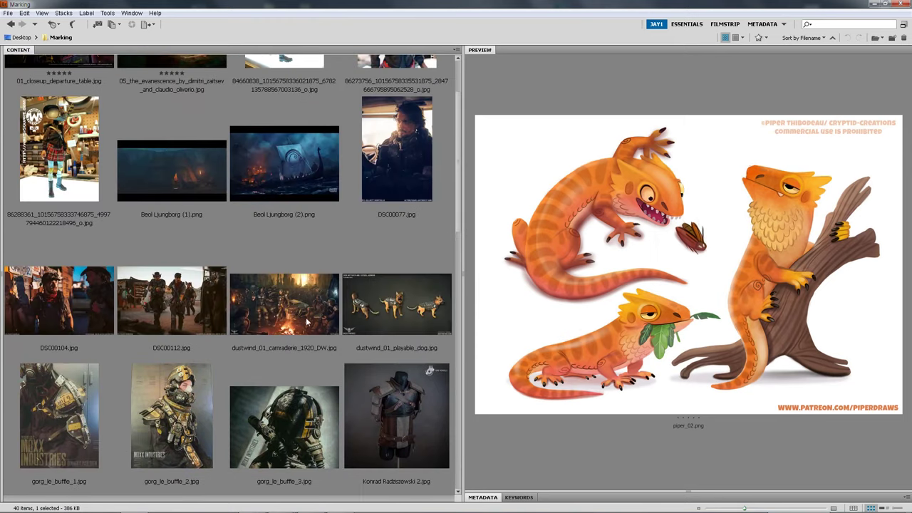
scroll(347, 355, "down", 1)
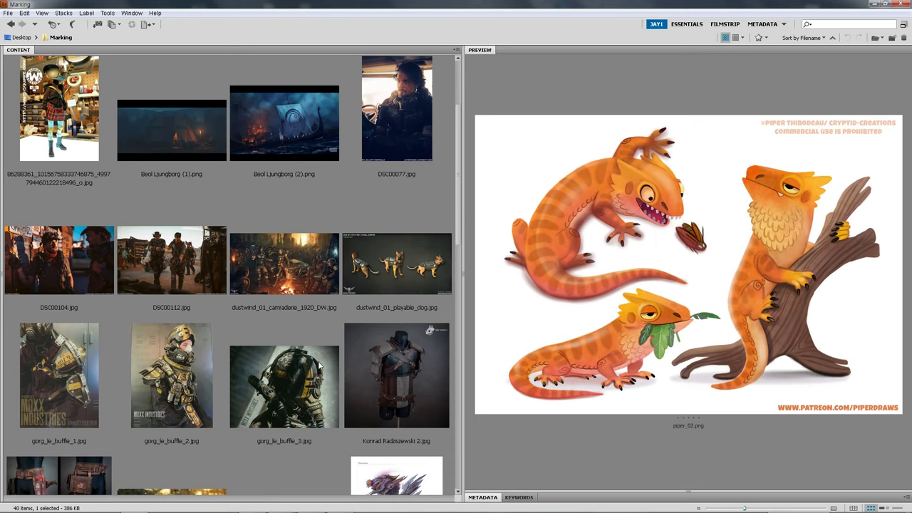
Jump to the end of the folder, preview mike_corriero.jpg, then roman_armor_30.jpg
key("End")
left_click(277, 406)
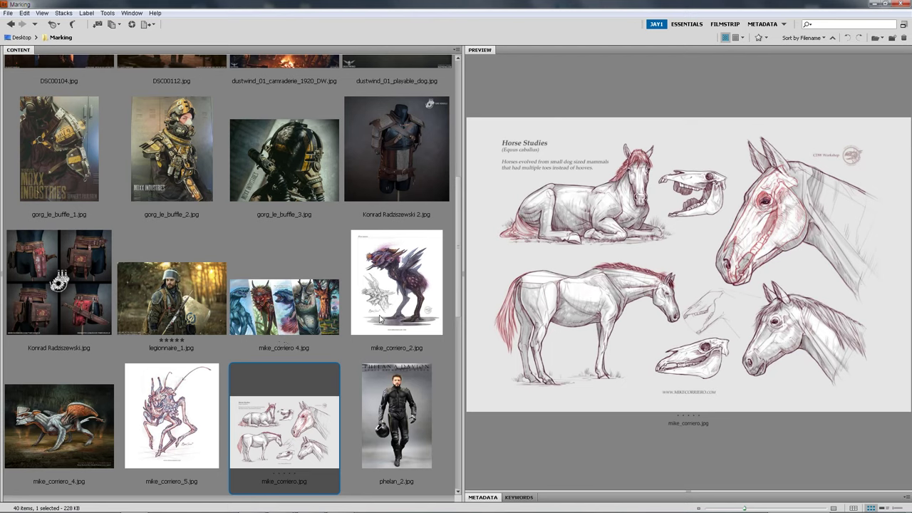
scroll(386, 322, "down", 3)
left_click(394, 272)
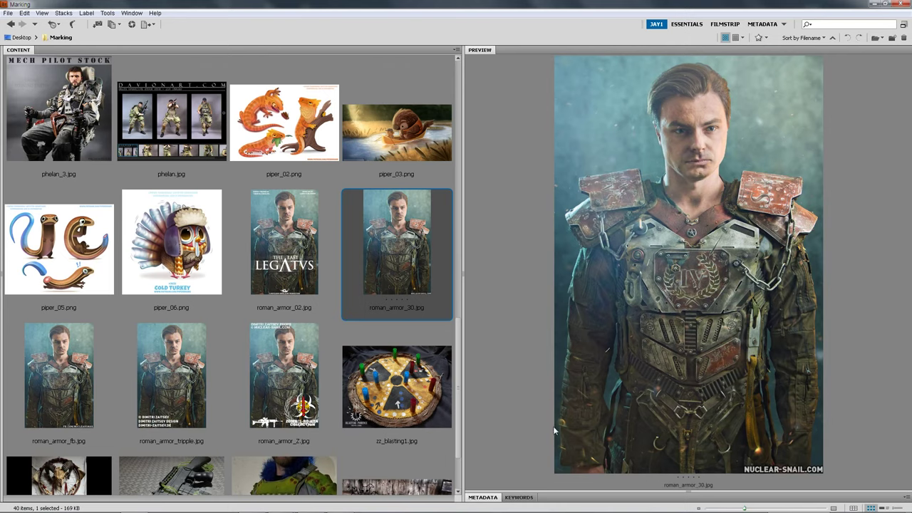
Compare roman_armor_fb.jpg with roman_armor_30.jpg, then widen the thumbnail grid and narrow the preview
left_click(75, 392)
left_click(409, 281)
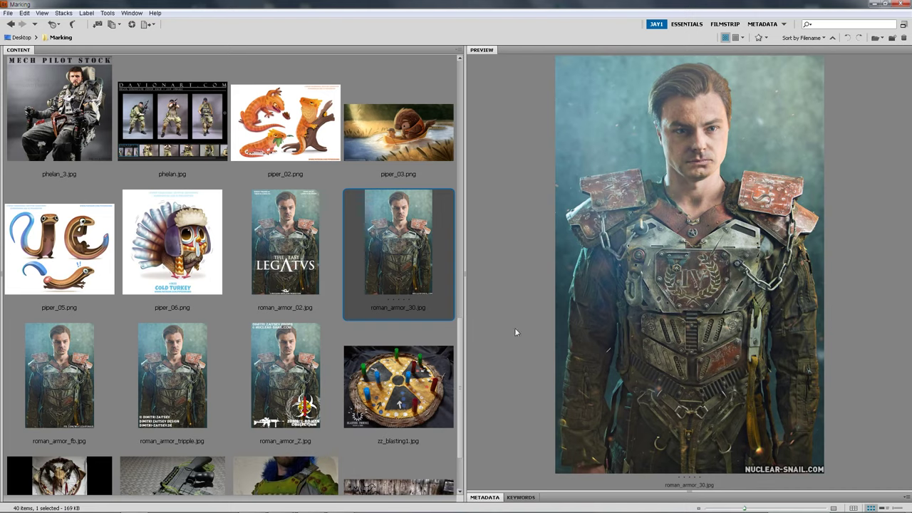
left_click_drag(470, 271, 552, 315)
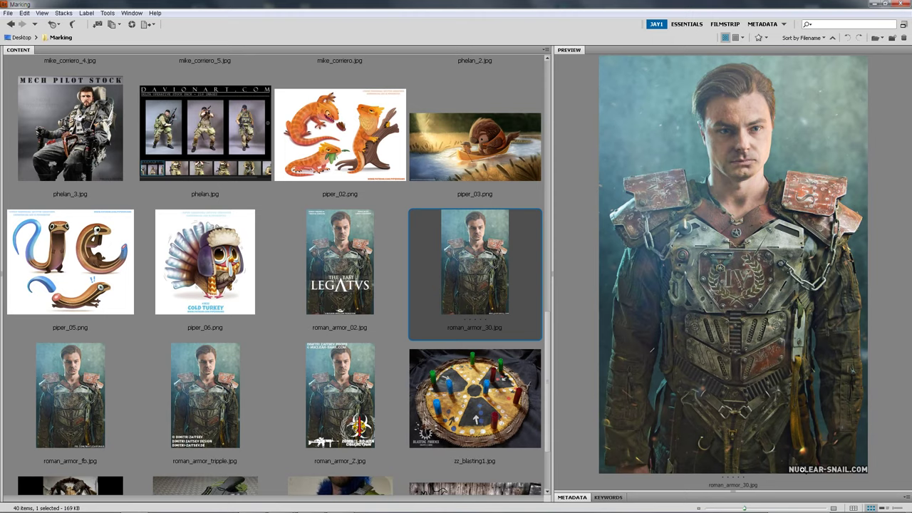
left_click_drag(553, 278, 561, 305)
scroll(555, 304, "down", 2)
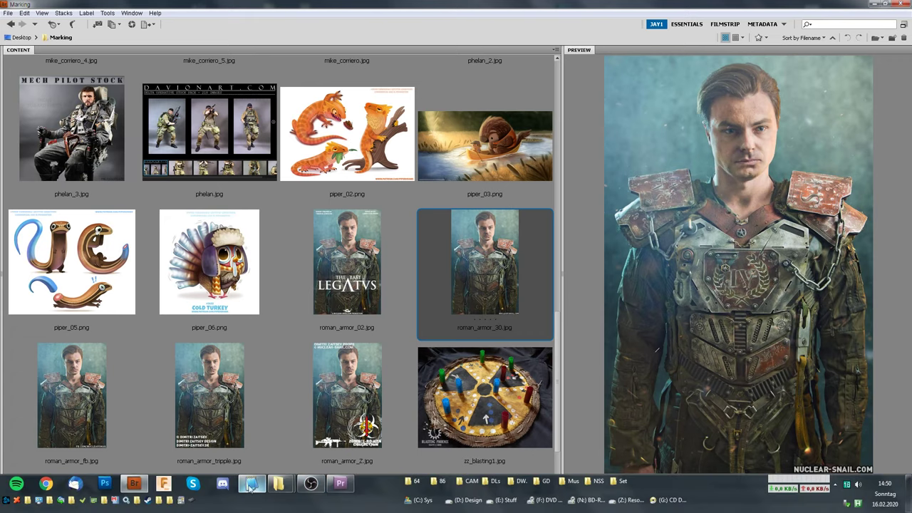
left_click(252, 484)
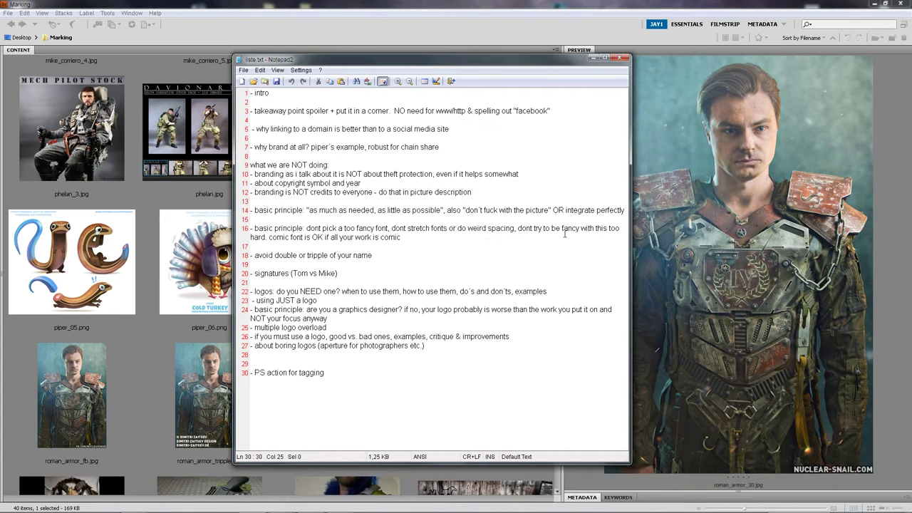
left_click(436, 12)
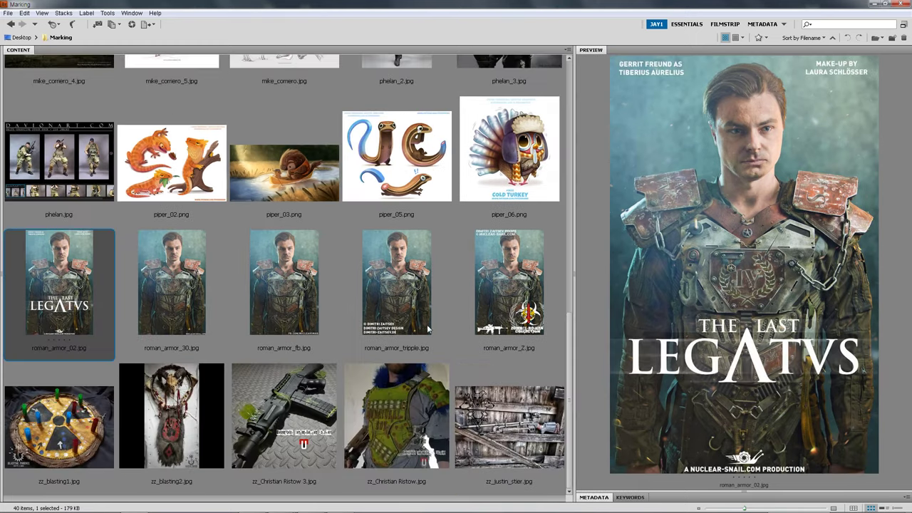
Preview roman_armor_2.jpg with the ZOMBIE-ROMAN COLLECTION logo, comparing it against roman_armor_30.jpg
left_click(496, 289)
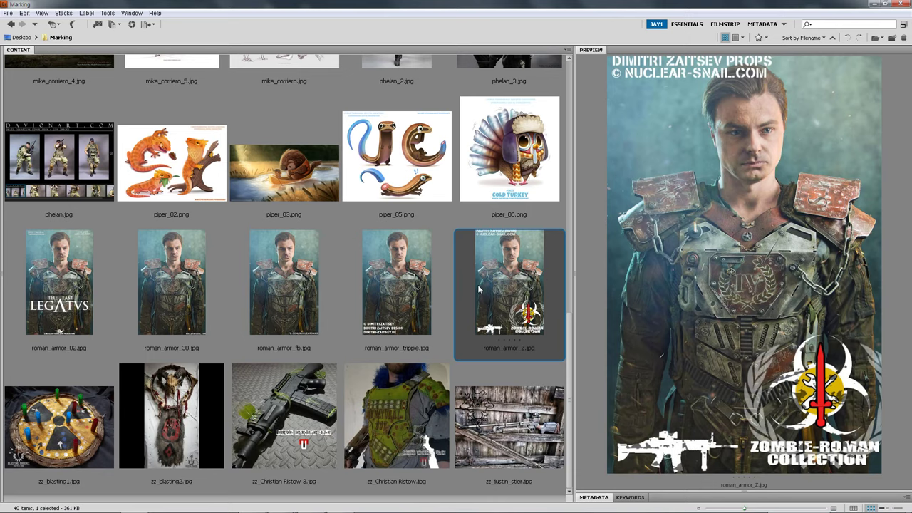
scroll(524, 307, "up", 1)
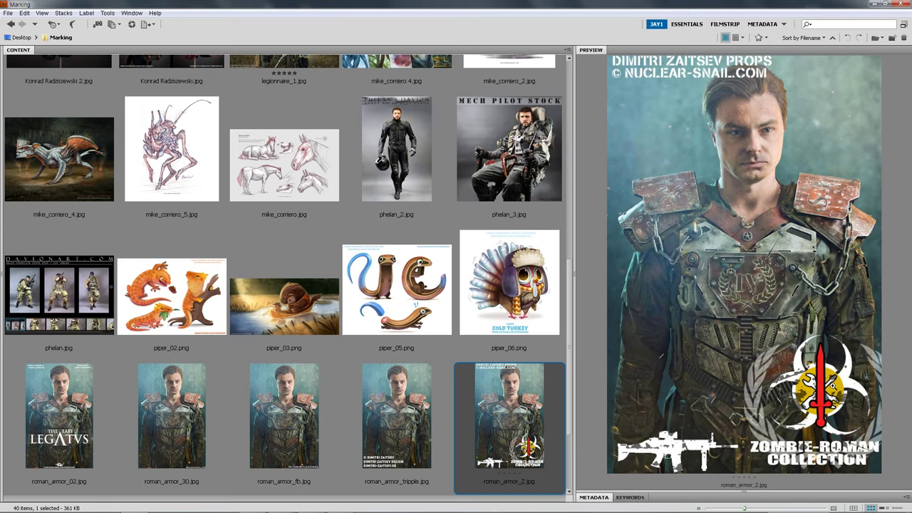
left_click(225, 442)
left_click(514, 419)
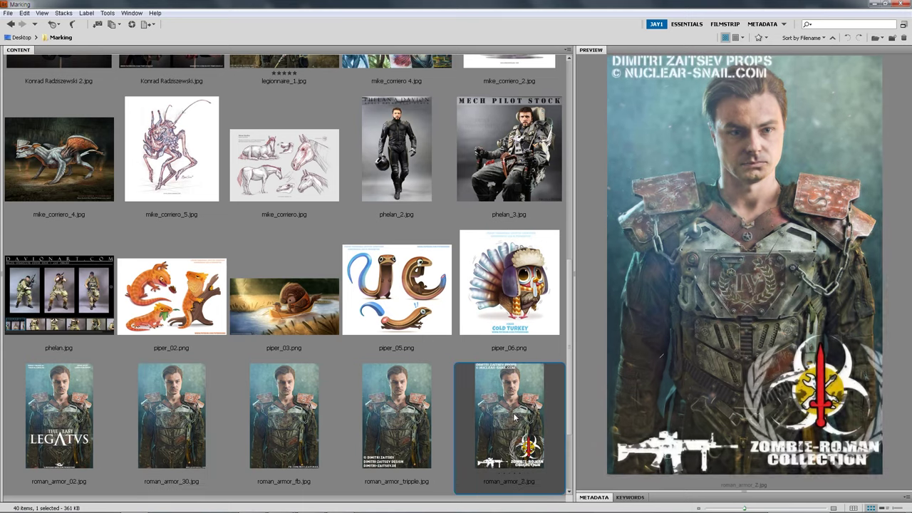